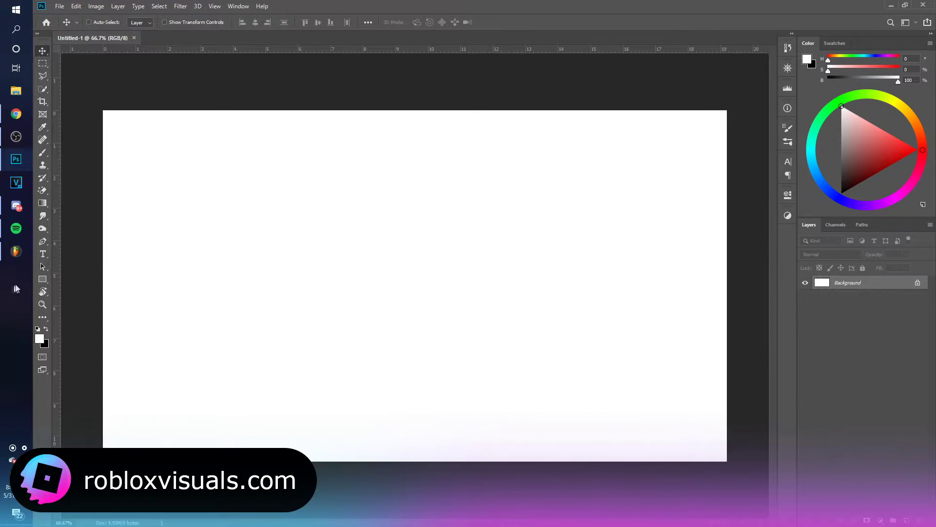
Swap to a dark gray working colour and fill the whole canvas with it
{"action": "right_click", "coordinate": [43, 278]}
{"action": "left_click", "coordinate": [81, 300]}
{"action": "key", "text": "x"}
{"action": "key", "text": "alt+BackSpace"}
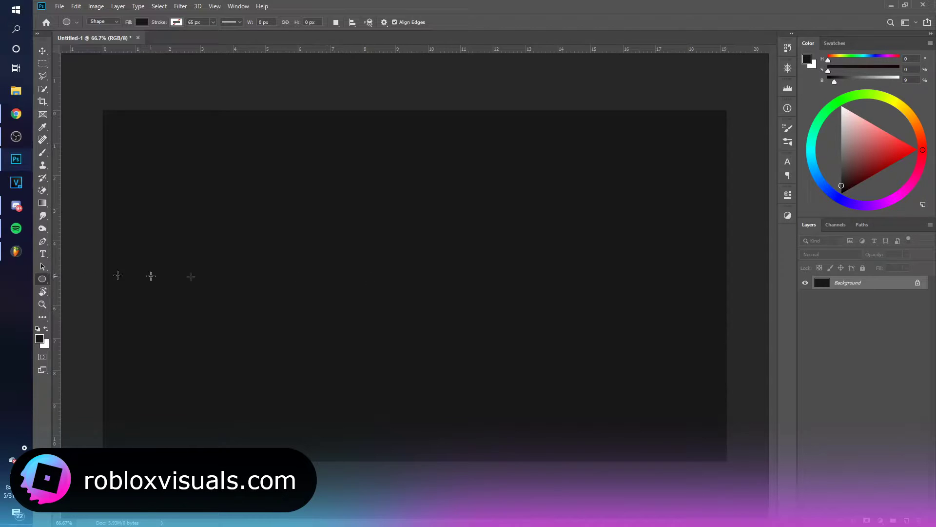
With the Ellipse Tool, draw a circle shape layer Ellipse 1 outward from the canvas centre
{"action": "right_click", "coordinate": [43, 278]}
{"action": "left_click", "coordinate": [81, 302]}
{"action": "left_click", "coordinate": [899, 516]}
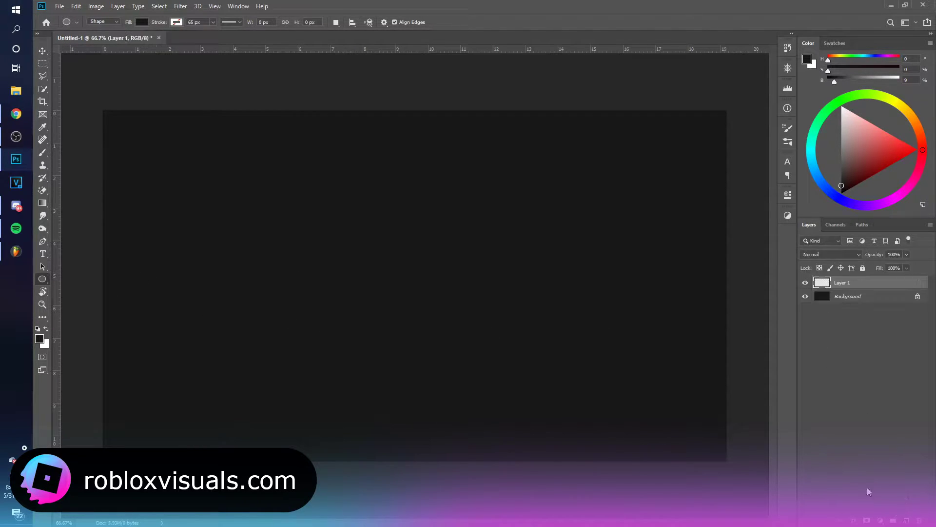
{"action": "left_click_drag", "start_coordinate": [427, 296], "coordinate": [560, 165]}
{"action": "key", "text": "v"}
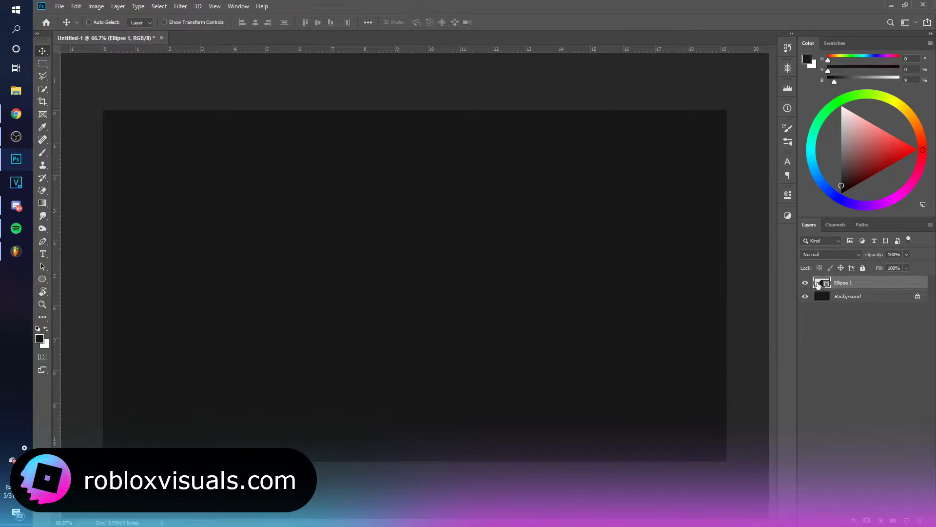
Set the circle's fill to a vivid bright gold in the Color Picker
{"action": "double_click", "coordinate": [817, 284]}
{"action": "left_click_drag", "start_coordinate": [746, 445], "coordinate": [747, 431]}
{"action": "left_click", "coordinate": [721, 323]}
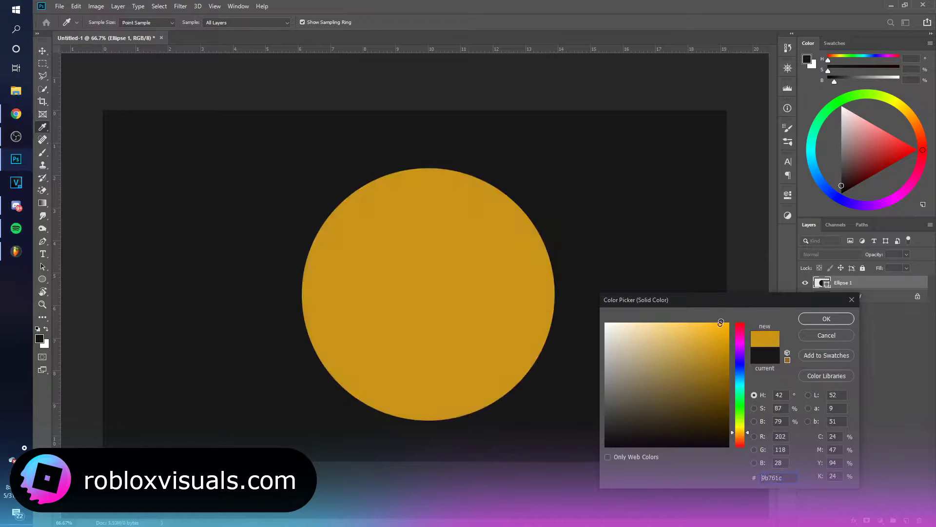
{"action": "left_click_drag", "start_coordinate": [720, 323], "coordinate": [722, 313]}
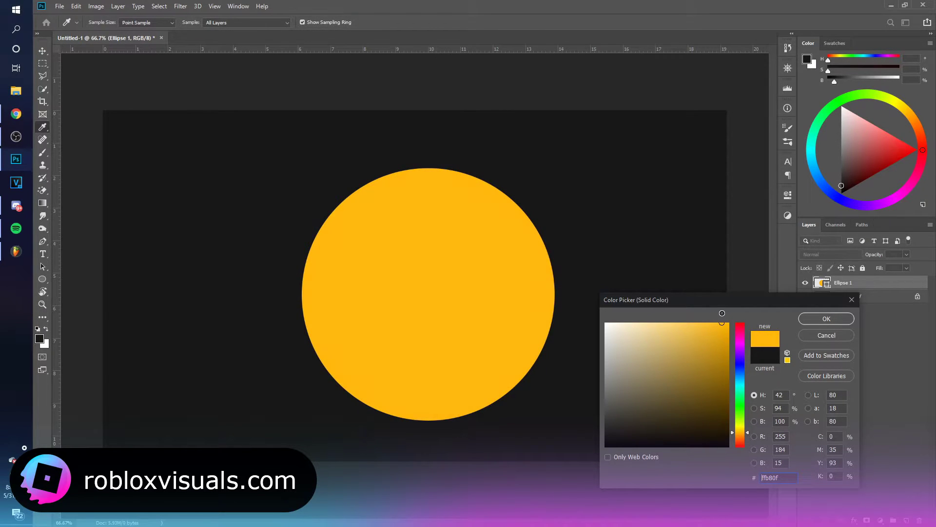
{"action": "left_click", "coordinate": [848, 319]}
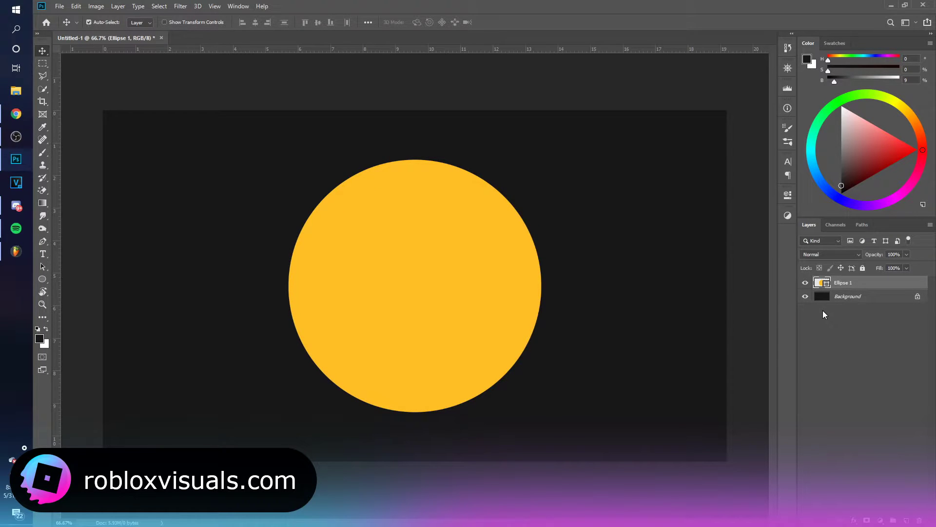
Duplicate the circle as Ellipse 1 copy and begin scaling it slightly inward
{"action": "key", "text": "ctrl+j"}
{"action": "key", "text": "ctrl+t"}
{"action": "left_click_drag", "start_coordinate": [541, 158], "coordinate": [537, 164]}
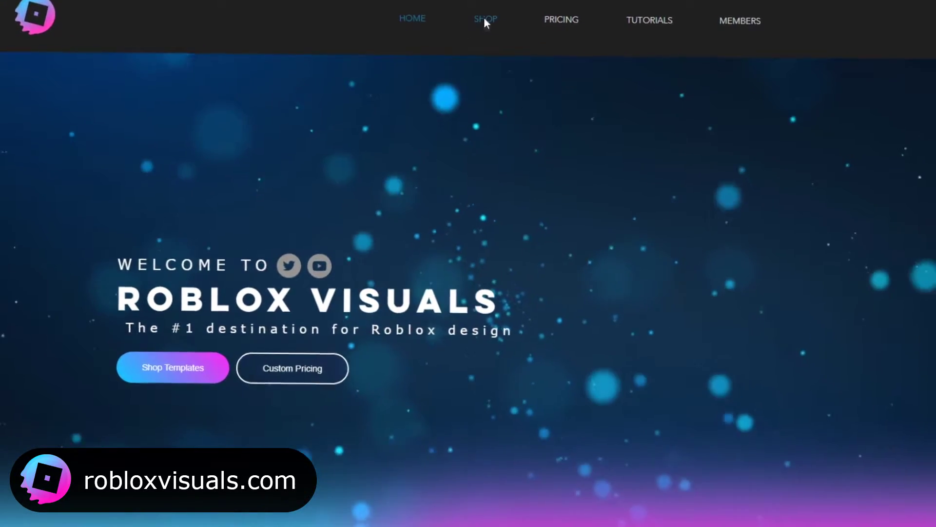
{"action": "left_click", "coordinate": [483, 19]}
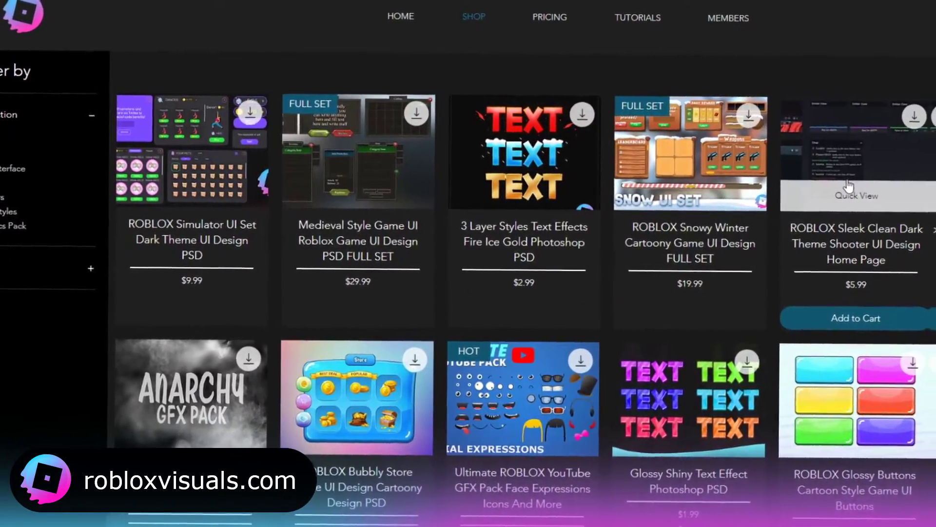
{"action": "left_click", "coordinate": [854, 191]}
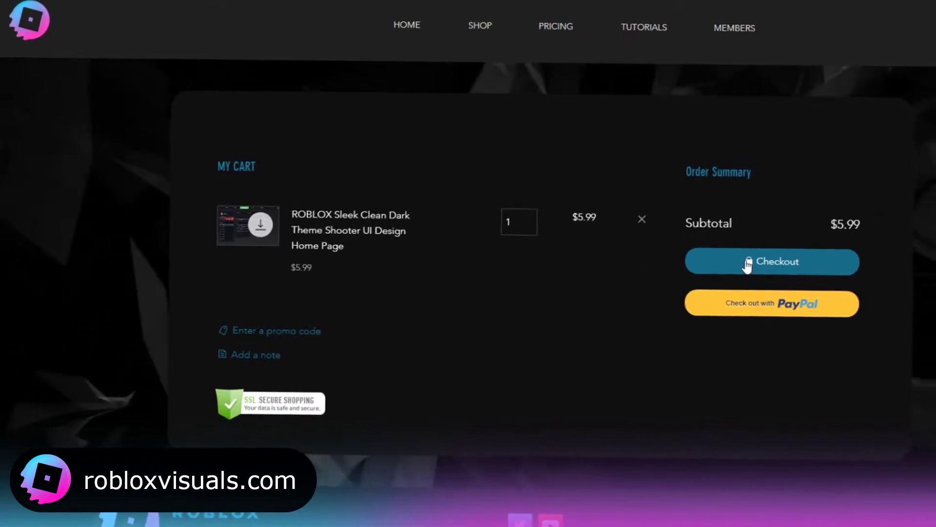
{"action": "left_click", "coordinate": [748, 261]}
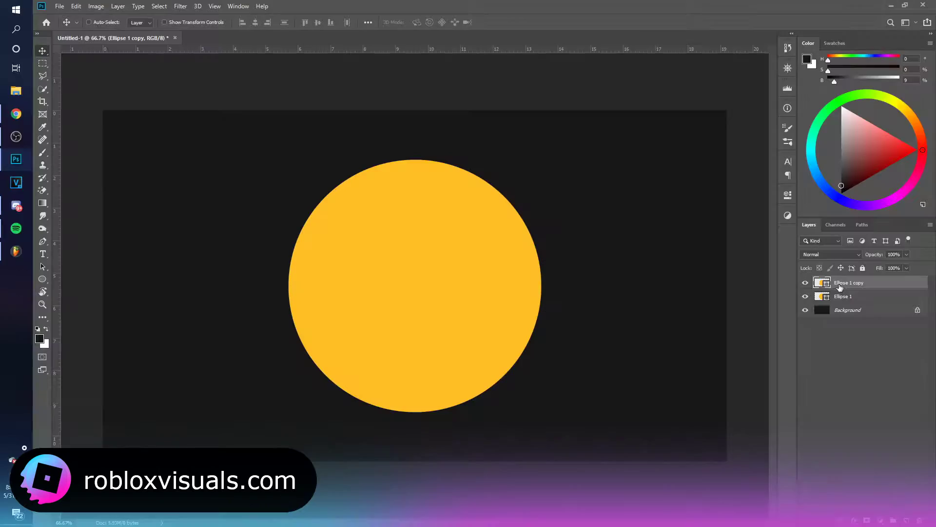
Change the Ellipse 1 copy fill to a darker gold
{"action": "double_click", "coordinate": [820, 284]}
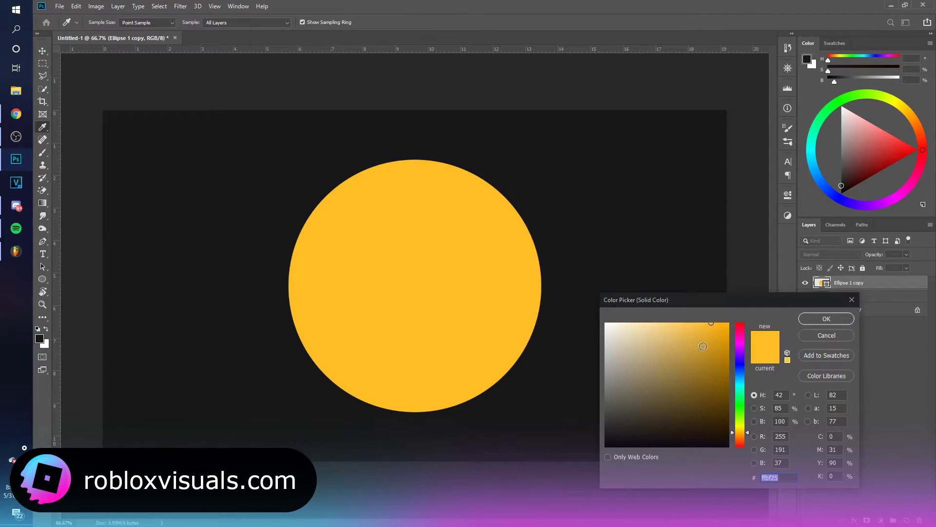
{"action": "left_click", "coordinate": [702, 345]}
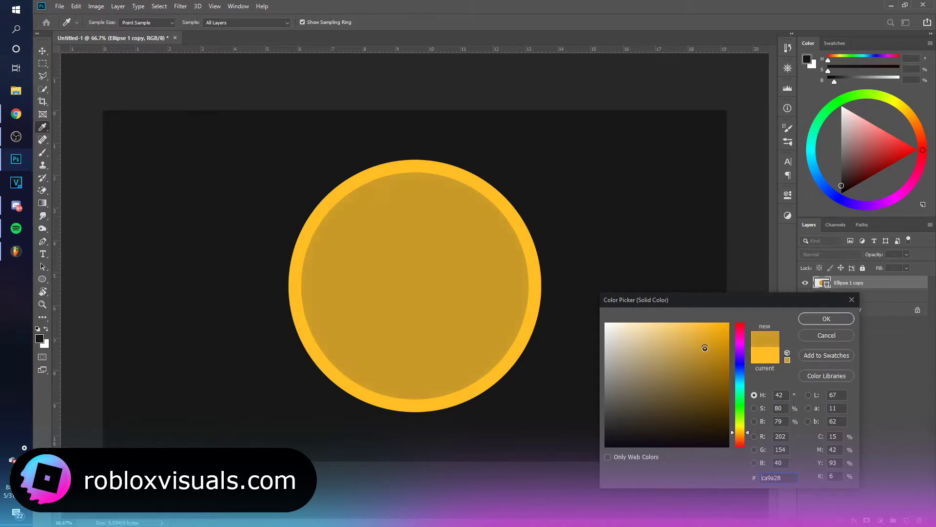
{"action": "left_click", "coordinate": [826, 319]}
Shrink the darker copy around its centre so it sits as an inner disc inside the bright rim
{"action": "key", "text": "ctrl+t"}
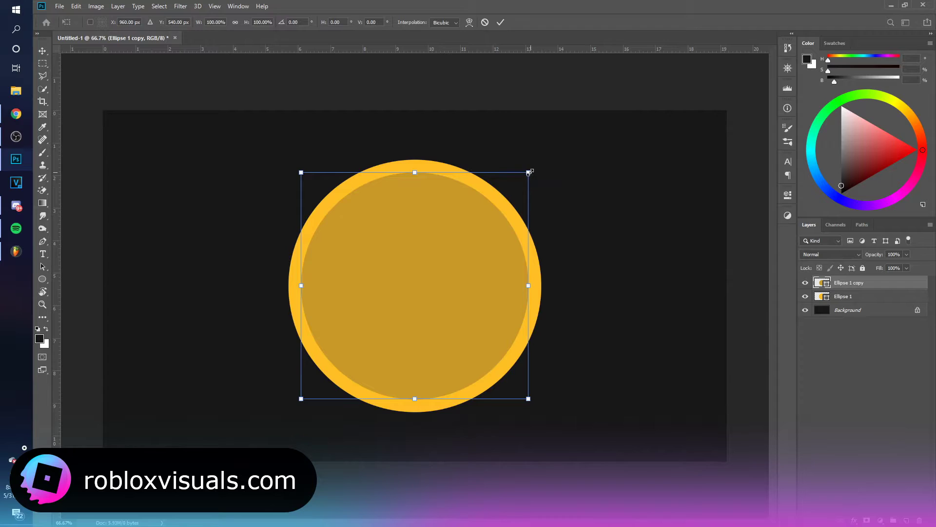
{"action": "left_click_drag", "start_coordinate": [528, 172], "coordinate": [510, 188]}
{"action": "key", "text": "Return"}
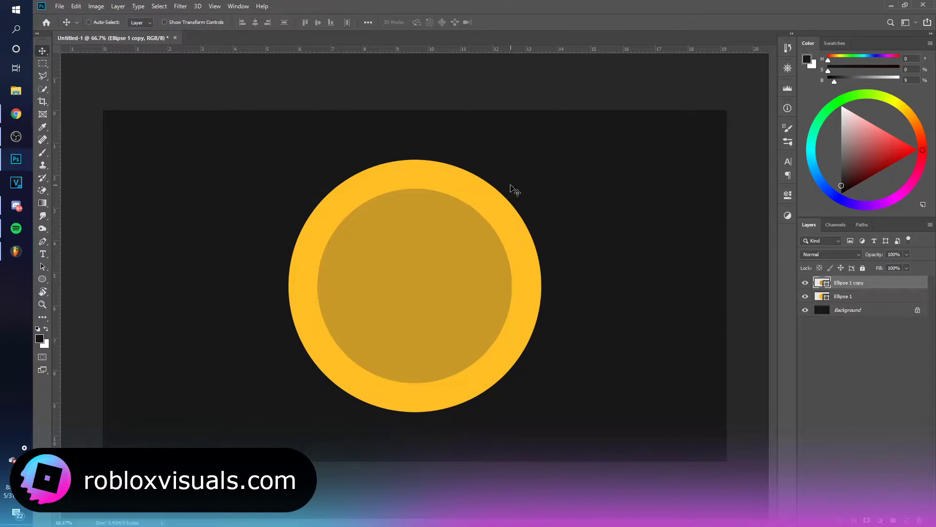
{"action": "key", "text": "Left"}
{"action": "left_click", "coordinate": [885, 299], "text": "shift"}
Perspective-transform both ellipses together, stretching the coin into a taller tilted oval
{"action": "key", "text": "ctrl+t"}
{"action": "right_click", "coordinate": [458, 249]}
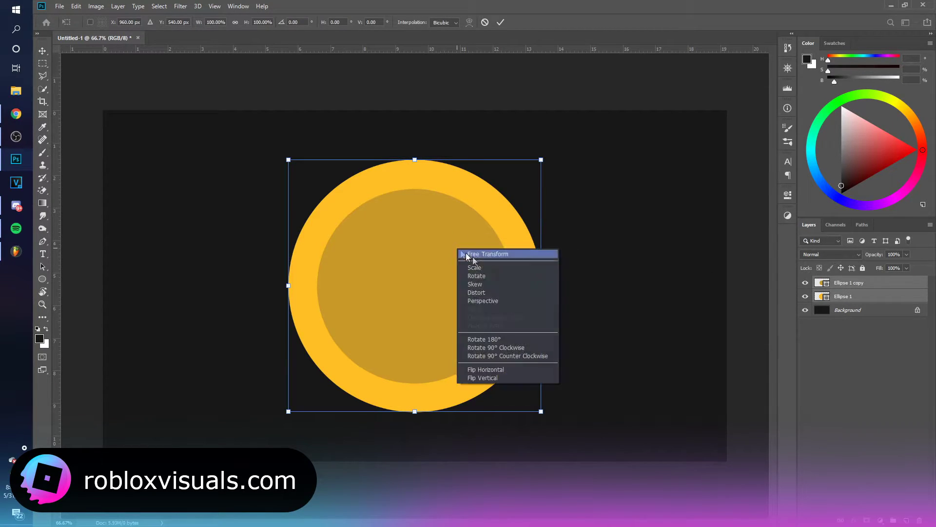
{"action": "left_click", "coordinate": [512, 299]}
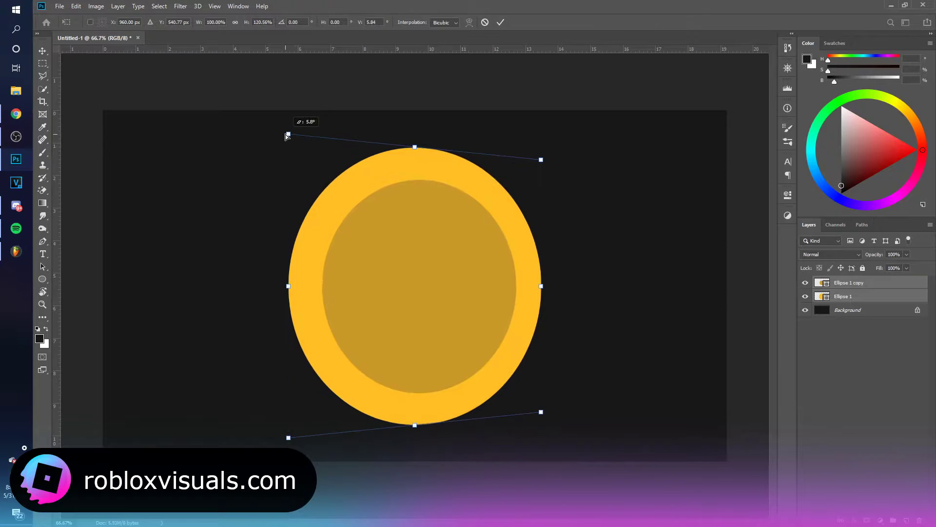
{"action": "left_click_drag", "start_coordinate": [289, 160], "coordinate": [287, 126]}
{"action": "key", "text": "Return"}
Shrink the inner ellipse slightly and nudge it back into place
{"action": "left_click", "coordinate": [879, 281]}
{"action": "key", "text": "ctrl+t"}
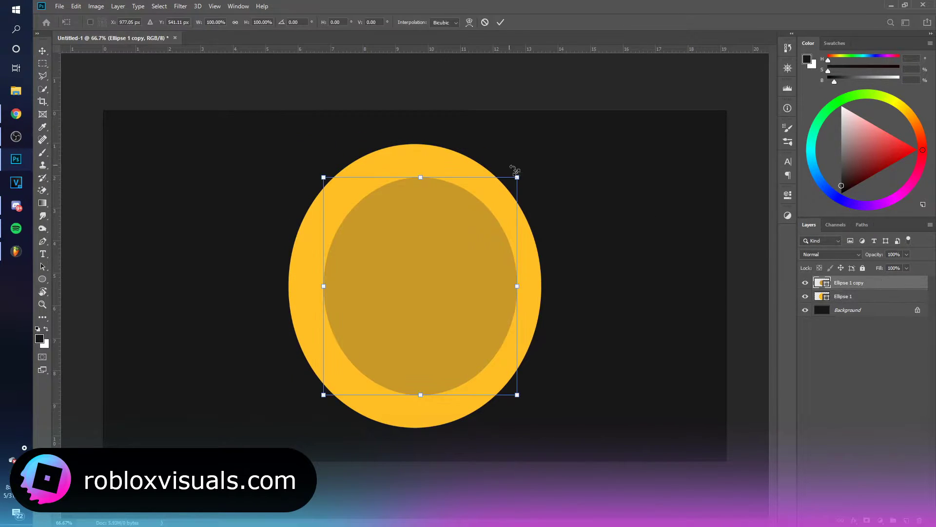
{"action": "left_click_drag", "start_coordinate": [518, 177], "coordinate": [514, 179]}
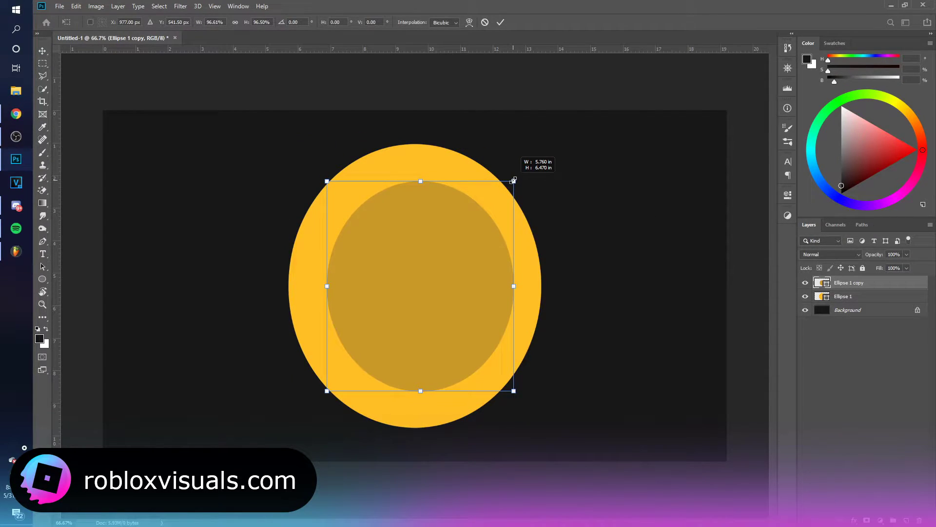
{"action": "key", "text": "Return"}
{"action": "key", "text": "Left"}
{"action": "key", "text": "Left"}
{"action": "key", "text": "Left"}
{"action": "key", "text": "Up"}
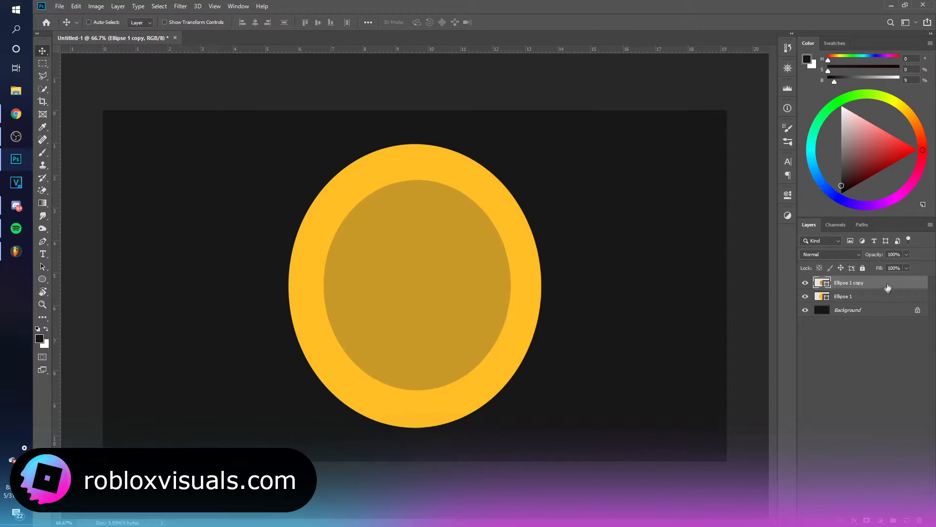
Apply a black Inner Shadow to the inner disc: Distance 16, Angle 56, Opacity about 27%
{"action": "double_click", "coordinate": [886, 283]}
{"action": "left_click", "coordinate": [575, 375]}
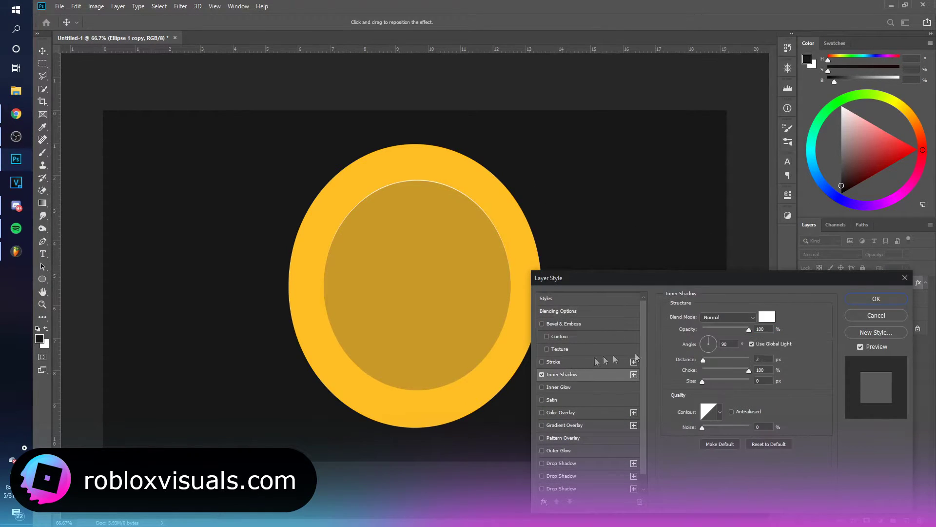
{"action": "left_click", "coordinate": [765, 316]}
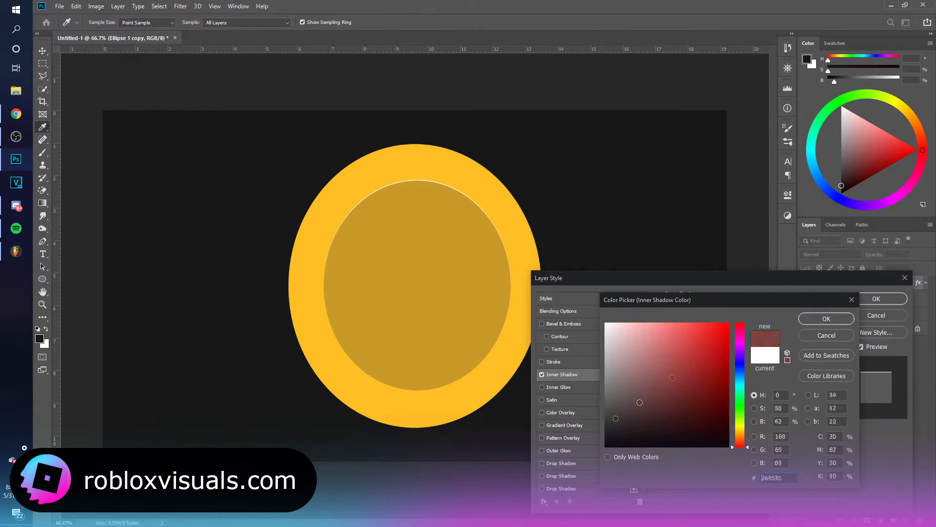
{"action": "left_click", "coordinate": [826, 318]}
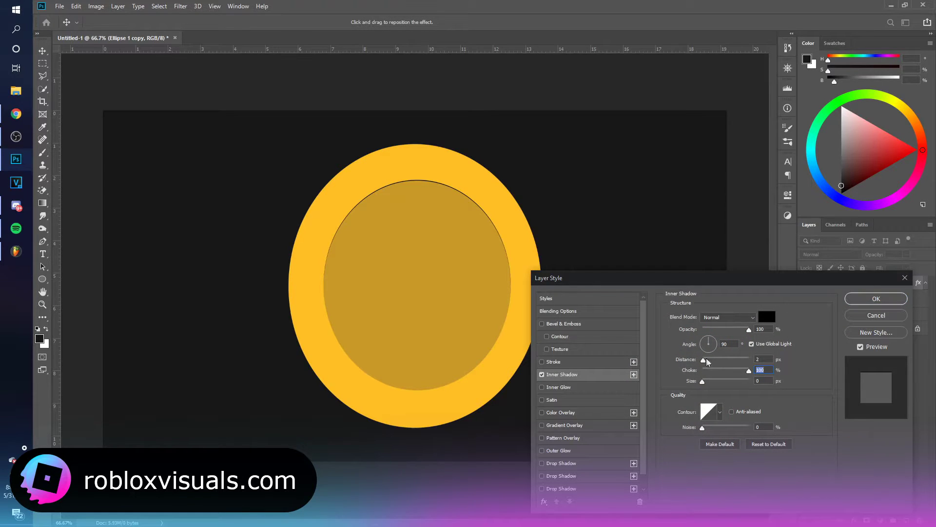
{"action": "left_click_drag", "start_coordinate": [703, 360], "coordinate": [709, 362]}
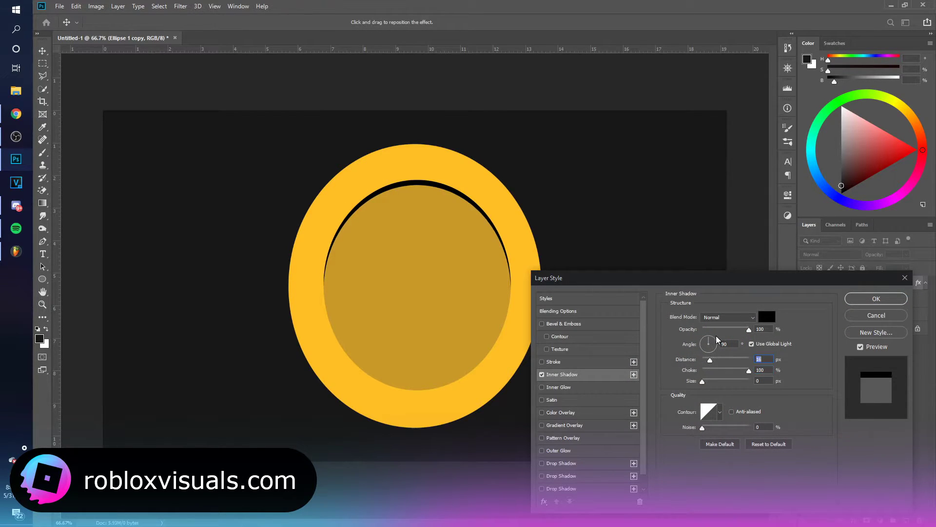
{"action": "left_click", "coordinate": [716, 339]}
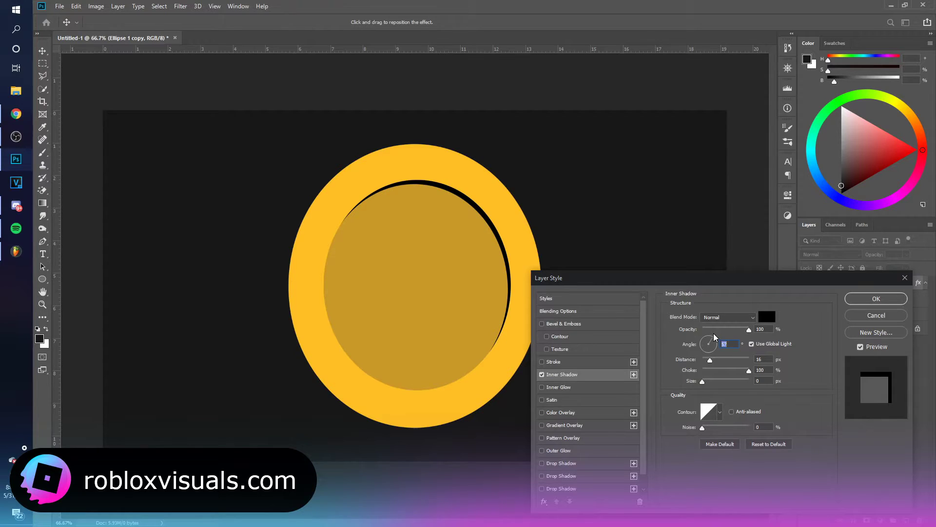
{"action": "left_click_drag", "start_coordinate": [713, 340], "coordinate": [717, 331]}
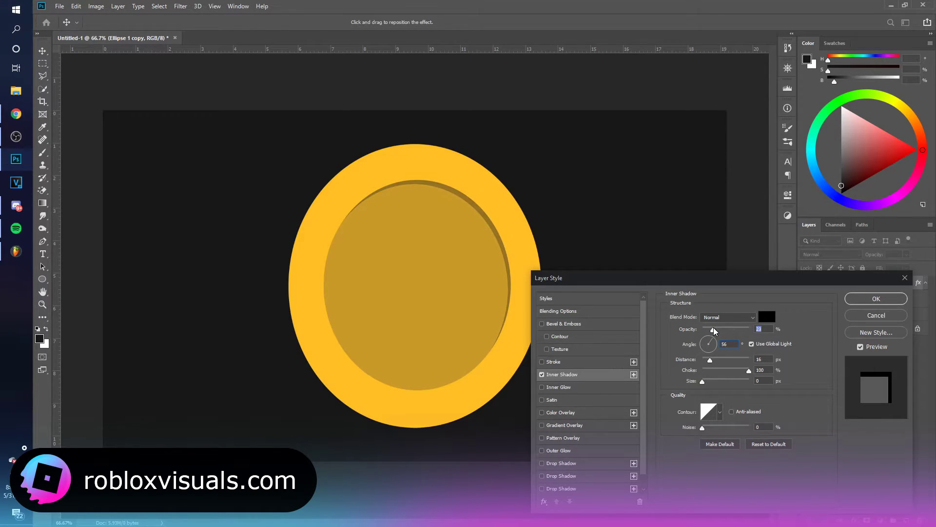
{"action": "left_click_drag", "start_coordinate": [716, 330], "coordinate": [716, 330]}
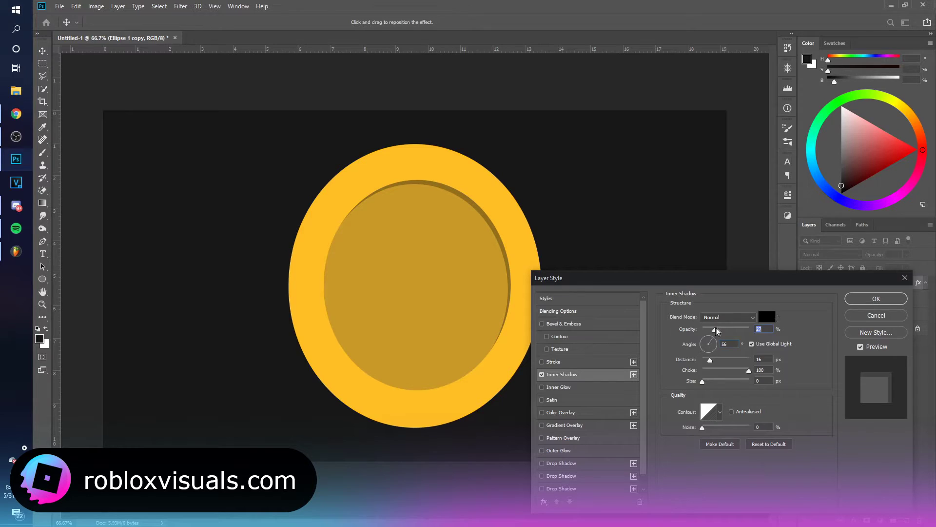
{"action": "left_click", "coordinate": [849, 299]}
Duplicate Ellipse 1 beneath itself, shift it left and recolour it with the sampled darker inner gold
{"action": "left_click", "coordinate": [854, 298]}
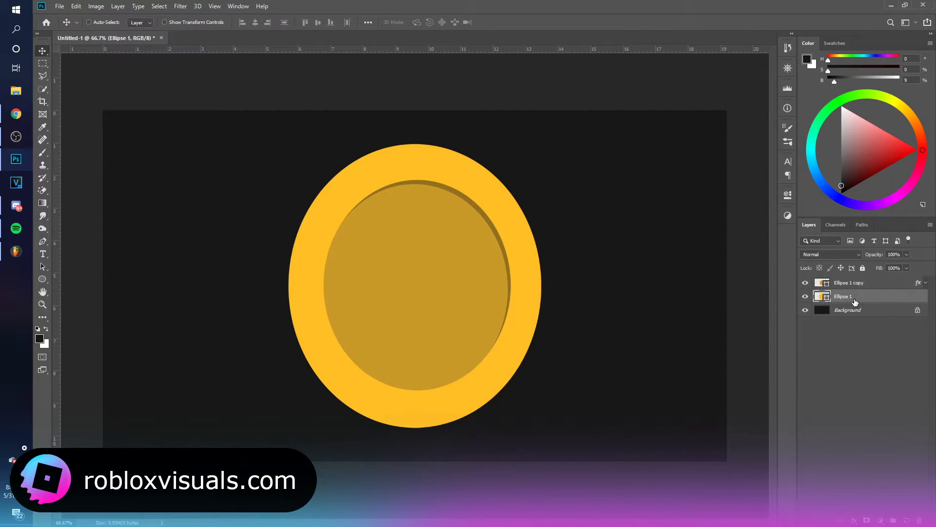
{"action": "left_click_drag", "start_coordinate": [856, 299], "coordinate": [852, 316]}
{"action": "left_click_drag", "start_coordinate": [557, 302], "coordinate": [525, 302]}
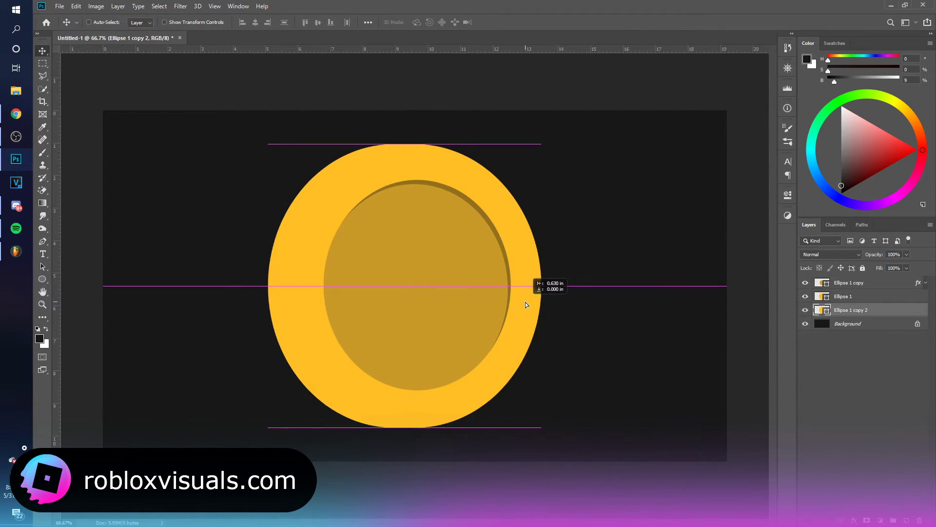
{"action": "double_click", "coordinate": [826, 312]}
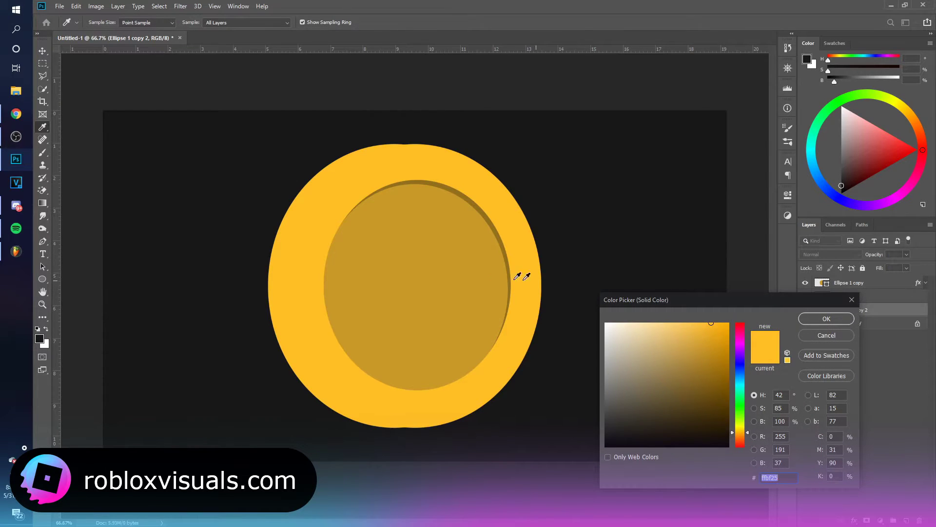
{"action": "left_click", "coordinate": [417, 259]}
{"action": "key", "text": "Return"}
Nudge the darker edge copy a few pixels right to set the coin's thickness
{"action": "left_click_drag", "start_coordinate": [519, 293], "coordinate": [530, 294]}
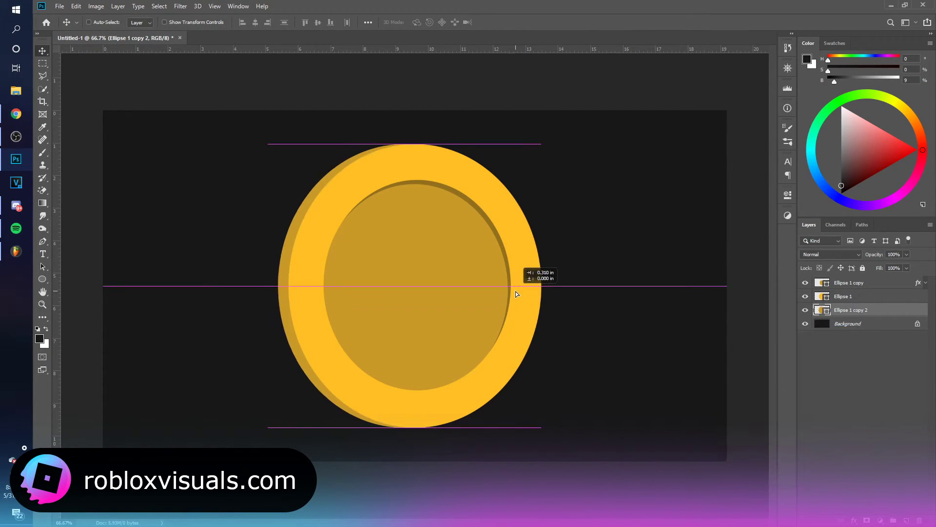
{"action": "key", "text": "Right"}
{"action": "key", "text": "Right"}
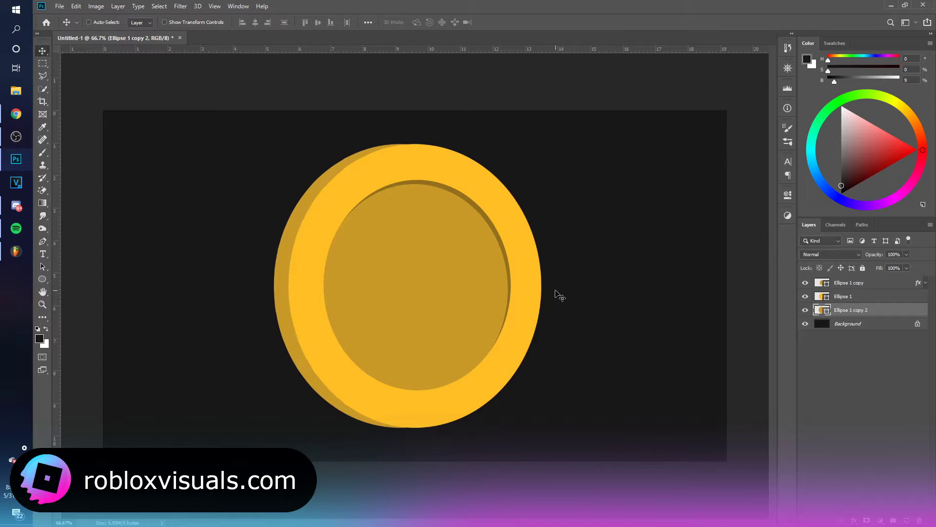
{"action": "key", "text": "Right"}
{"action": "key", "text": "Right"}
{"action": "key", "text": "Right"}
Nudge the edge back left, add a new Layer 1 and place it below the inner circle layer
{"action": "key", "text": "Left"}
{"action": "key", "text": "Left"}
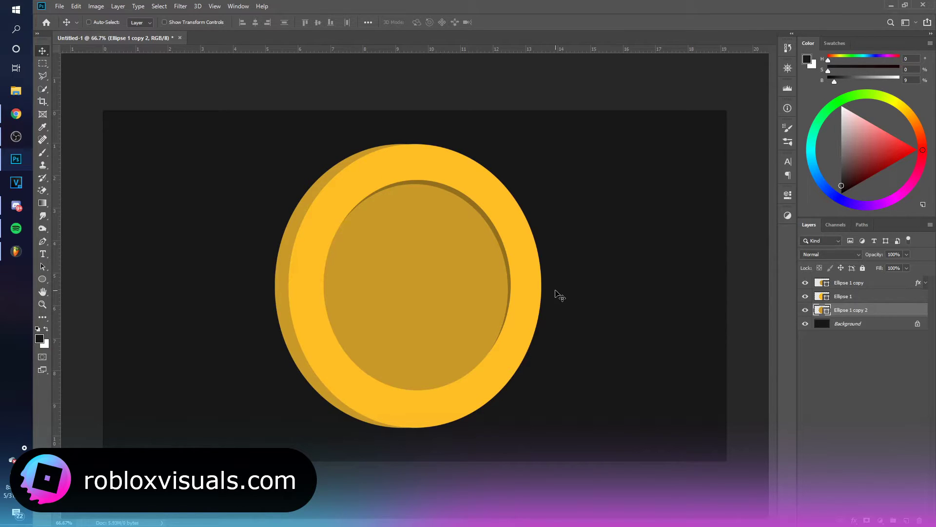
{"action": "key", "text": "Left"}
{"action": "key", "text": "p"}
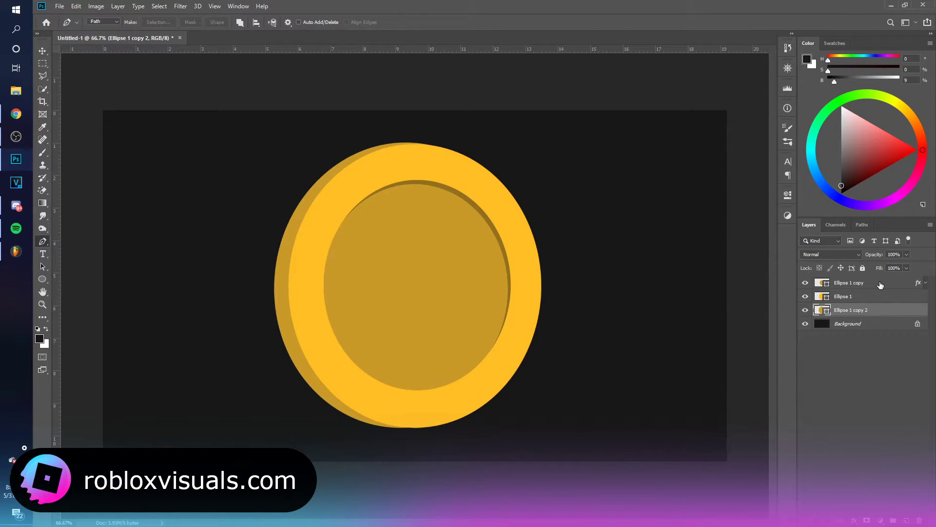
{"action": "left_click", "coordinate": [880, 285]}
{"action": "left_click", "coordinate": [911, 521]}
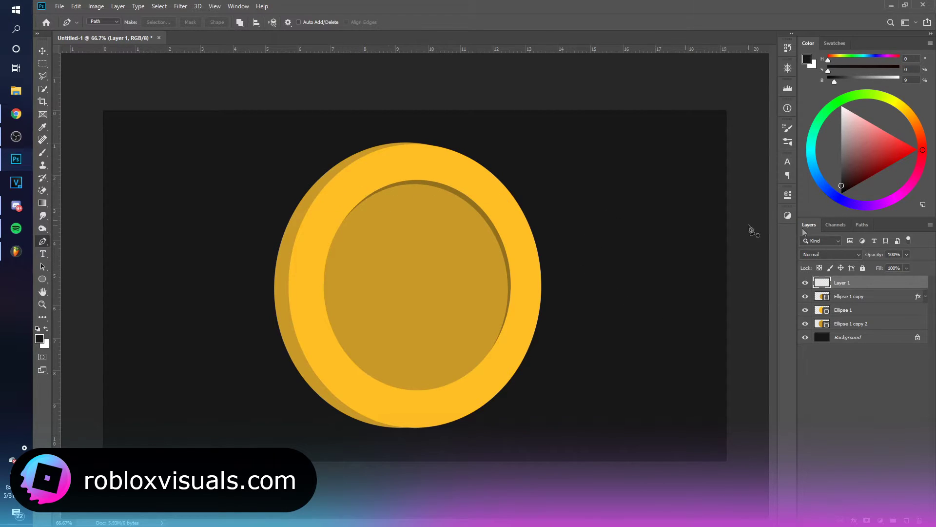
{"action": "left_click", "coordinate": [805, 296]}
{"action": "left_click", "coordinate": [805, 297]}
{"action": "left_click", "coordinate": [805, 312]}
{"action": "left_click", "coordinate": [806, 311]}
{"action": "left_click_drag", "start_coordinate": [863, 285], "coordinate": [861, 302]}
Draw a closed Pen path curving along the coin's top rim and convert it to a shape
{"action": "left_click", "coordinate": [298, 214]}
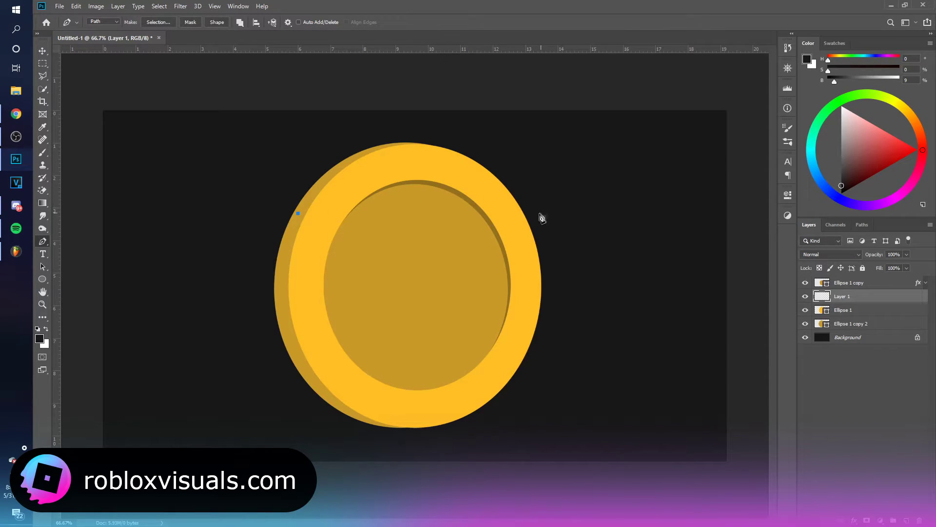
{"action": "left_click_drag", "start_coordinate": [537, 216], "coordinate": [669, 349]}
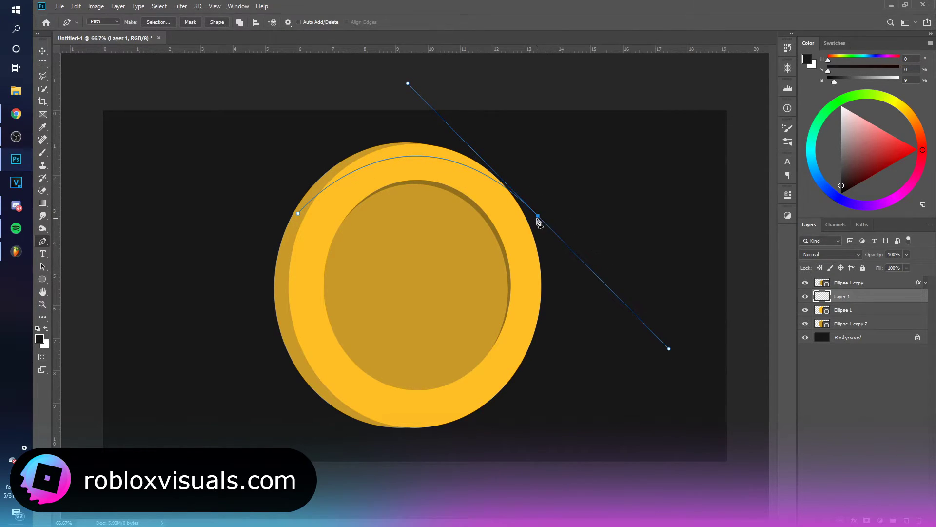
{"action": "left_click", "coordinate": [537, 216], "text": "alt"}
{"action": "left_click", "coordinate": [523, 139]}
{"action": "left_click", "coordinate": [394, 105]}
{"action": "left_click_drag", "start_coordinate": [320, 145], "coordinate": [301, 180]}
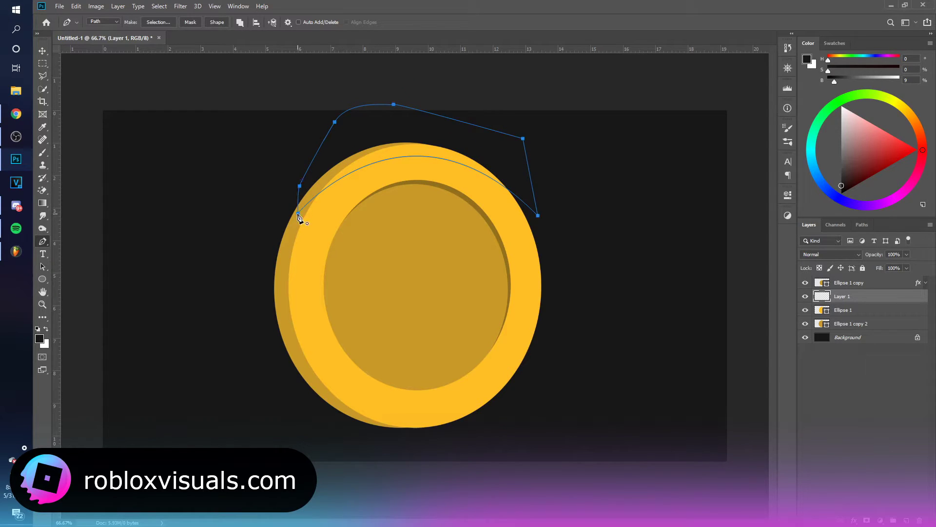
{"action": "left_click", "coordinate": [298, 214]}
{"action": "left_click", "coordinate": [222, 25]}
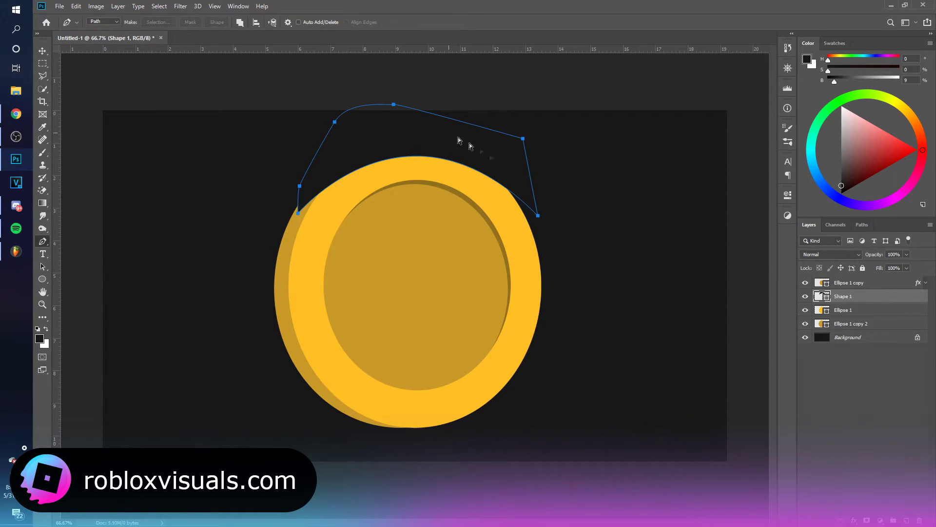
Fill the highlight white, clip it to Ellipse 1, set Overlay blending and lower its opacity
{"action": "double_click", "coordinate": [822, 296]}
{"action": "left_click", "coordinate": [608, 325]}
{"action": "left_click", "coordinate": [838, 320]}
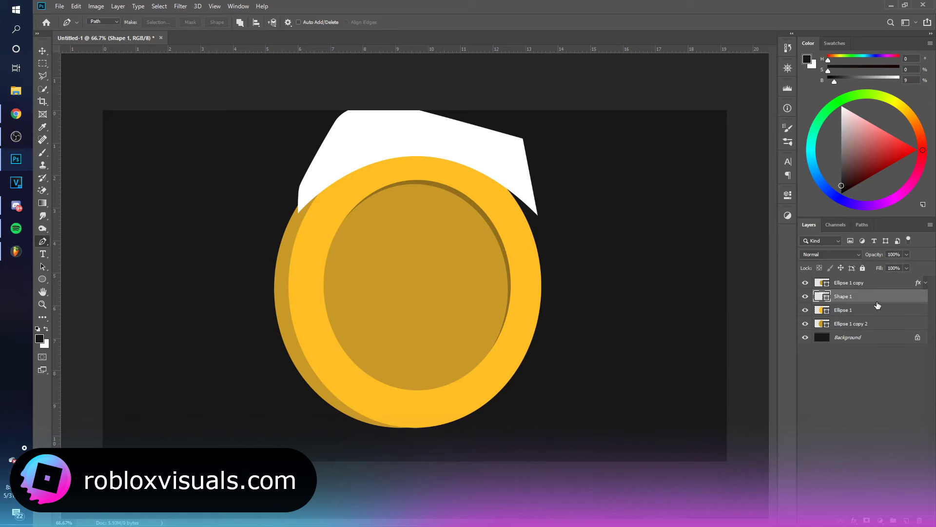
{"action": "left_click", "coordinate": [871, 300], "text": "alt"}
{"action": "key", "text": "v"}
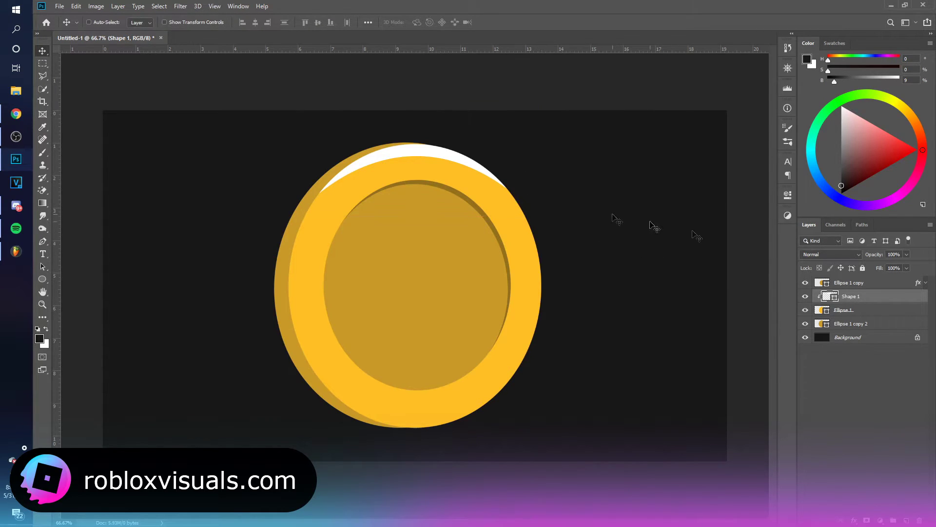
{"action": "left_click", "coordinate": [834, 254]}
{"action": "left_click", "coordinate": [824, 364]}
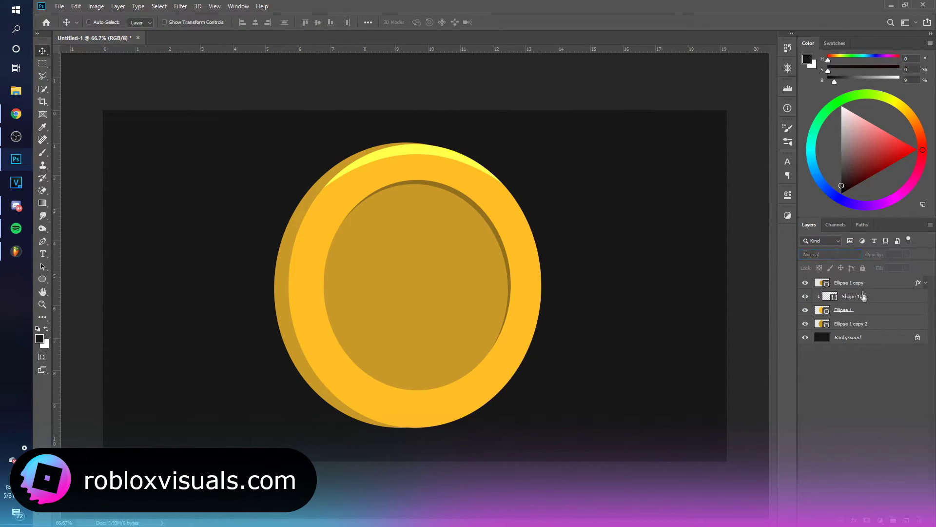
{"action": "left_click_drag", "start_coordinate": [877, 254], "coordinate": [857, 259]}
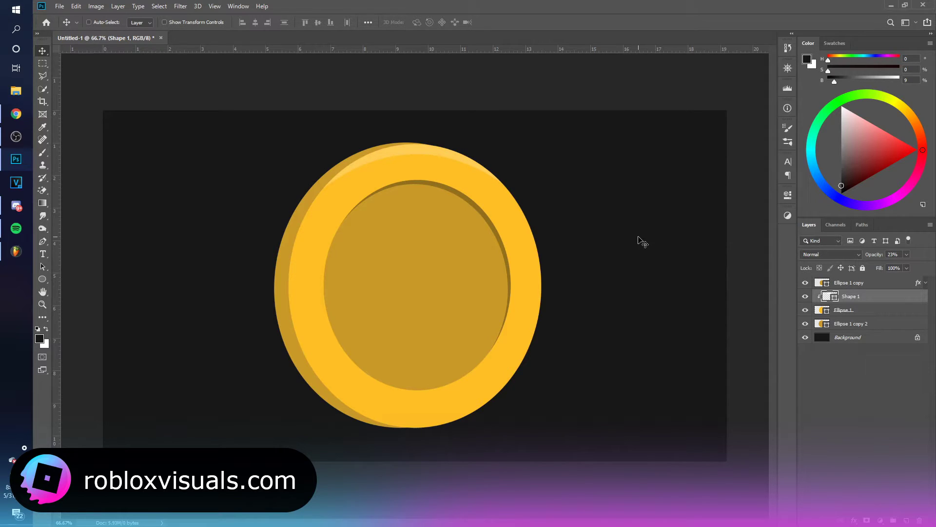
Alt-drag a copy of the highlight down onto the coin's bottom edge
{"action": "left_click_drag", "start_coordinate": [642, 241], "coordinate": [489, 392], "text": "alt"}
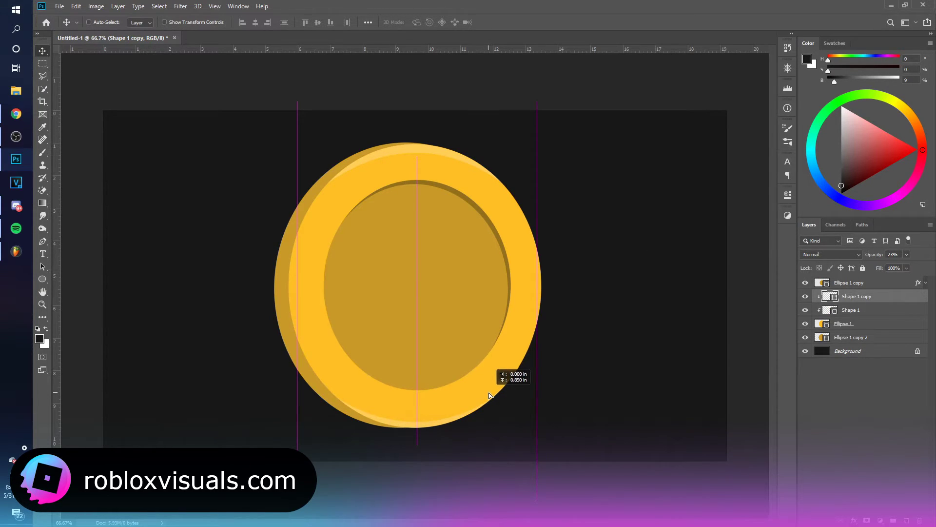
On a new layer, draw a closed Pen shadow shape across the coin's lower-left half and make it a shape
{"action": "left_click", "coordinate": [42, 241]}
{"action": "left_click", "coordinate": [806, 338]}
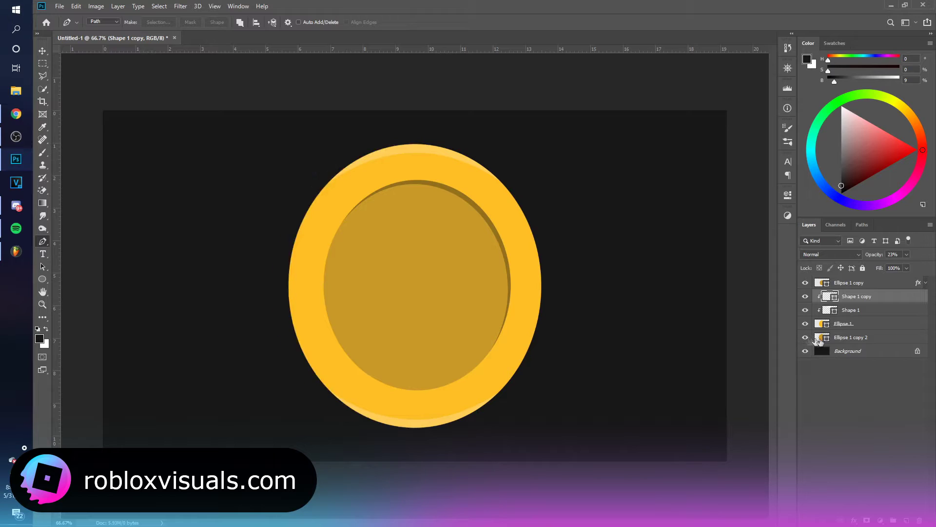
{"action": "left_click", "coordinate": [851, 337]}
{"action": "key", "text": "ctrl+shift+alt+n"}
{"action": "left_click", "coordinate": [239, 282]}
{"action": "left_click_drag", "start_coordinate": [577, 350], "coordinate": [769, 294]}
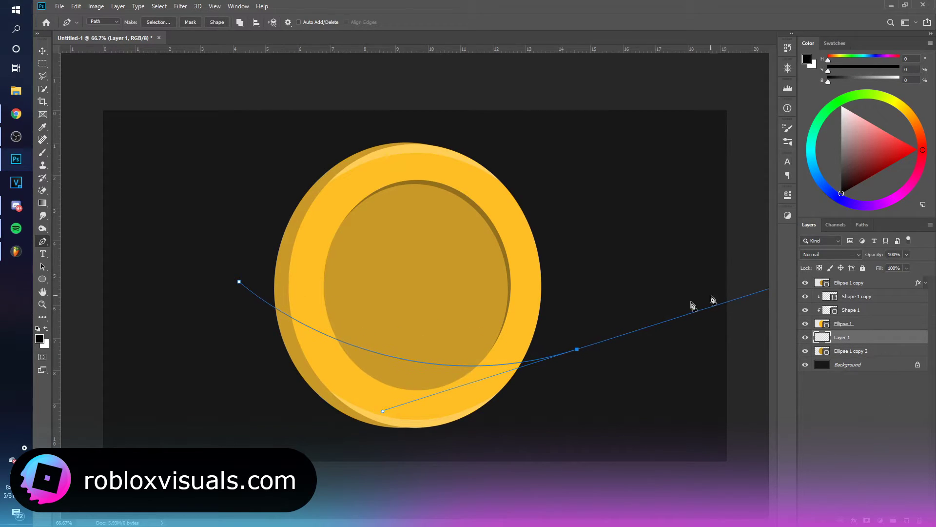
{"action": "left_click", "coordinate": [519, 424]}
{"action": "left_click", "coordinate": [415, 456]}
{"action": "left_click", "coordinate": [260, 363]}
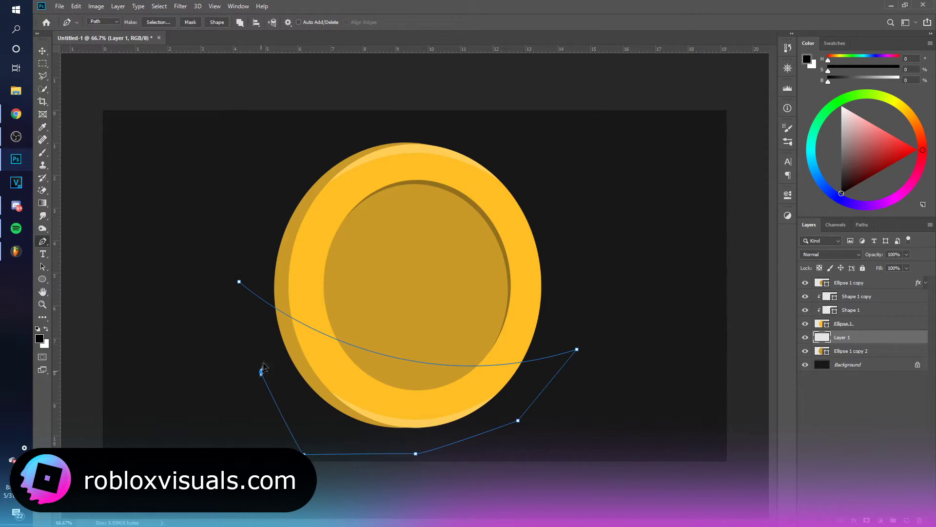
{"action": "left_click", "coordinate": [239, 281]}
Clip the shadow to the coin edge layer and drop its opacity to 8%
{"action": "left_click", "coordinate": [847, 341], "text": "alt"}
{"action": "key", "text": "3"}
{"action": "key", "text": "5"}
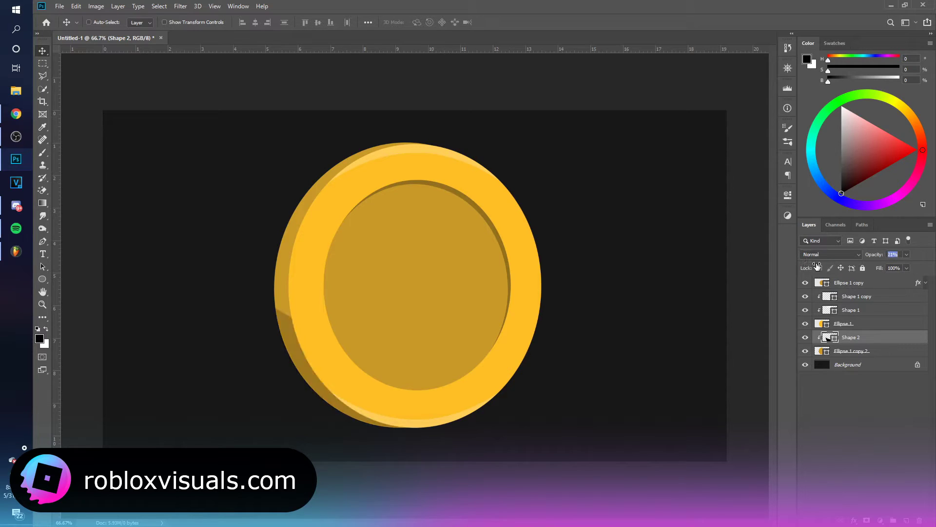
{"action": "key", "text": "0"}
{"action": "key", "text": "8"}
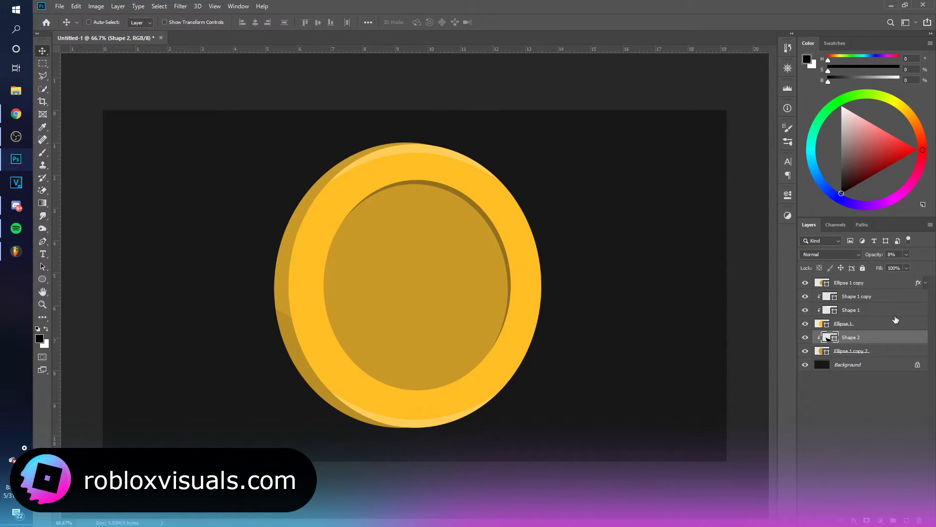
Group all coin layers, merge a duplicate of the group into one layer and hide the original group
{"action": "left_click", "coordinate": [867, 353], "text": "shift"}
{"action": "key", "text": "ctrl+g"}
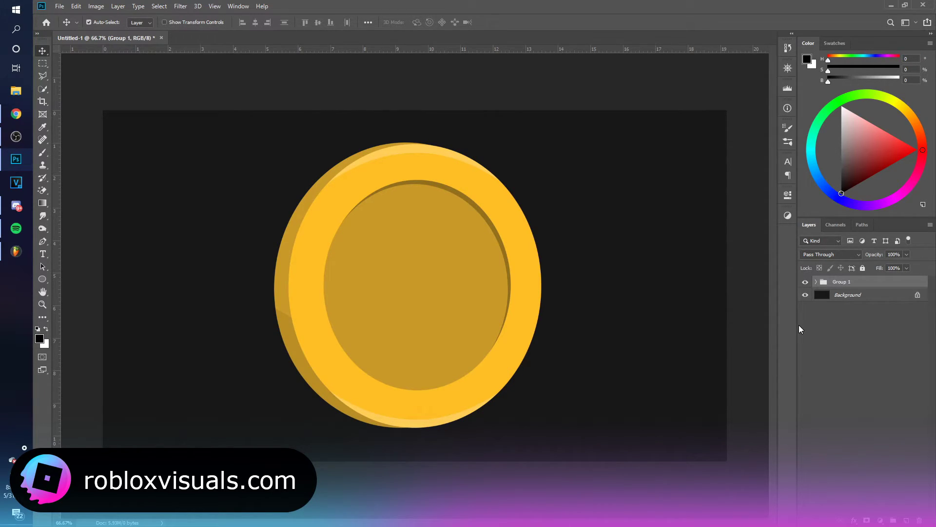
{"action": "key", "text": "ctrl+j"}
{"action": "key", "text": "ctrl+e"}
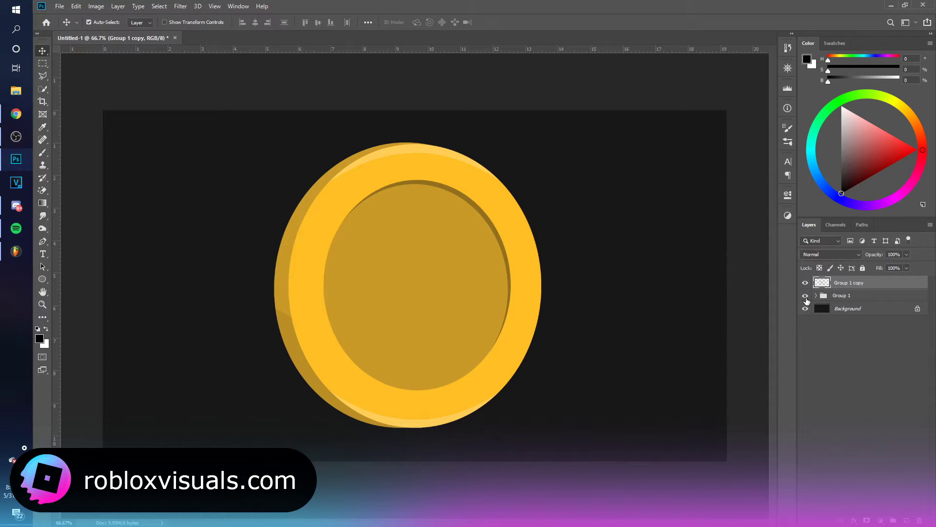
{"action": "left_click", "coordinate": [805, 296]}
{"action": "left_click_drag", "start_coordinate": [494, 314], "coordinate": [507, 313]}
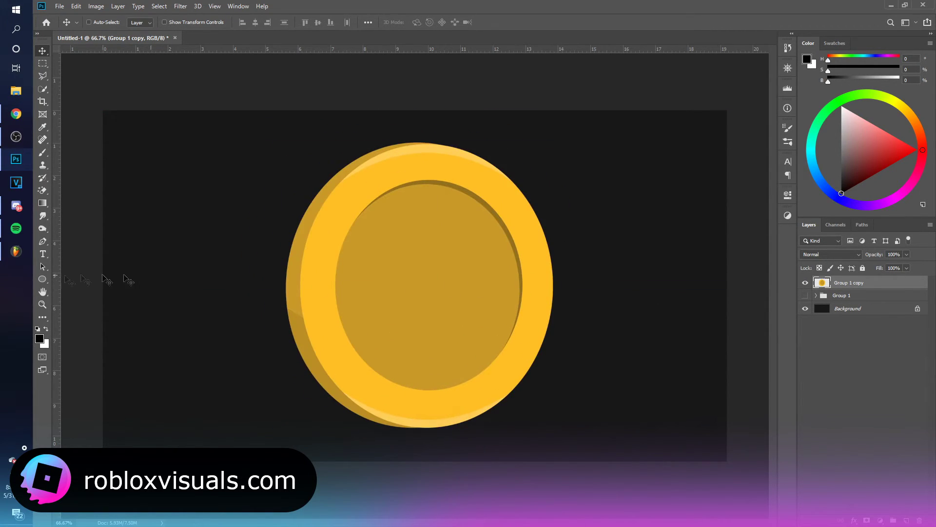
{"action": "right_click", "coordinate": [42, 280]}
{"action": "left_click", "coordinate": [88, 276]}
Draw a wide white bar across the coin, clip it to the coin and rotate it to a diagonal
{"action": "left_click_drag", "start_coordinate": [197, 258], "coordinate": [647, 299]}
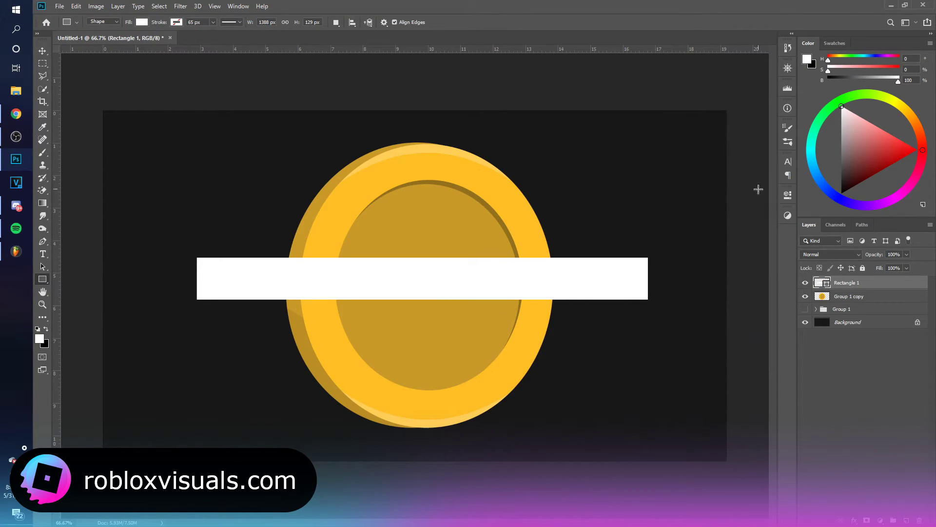
{"action": "key", "text": "v"}
{"action": "left_click", "coordinate": [870, 287], "text": "alt"}
{"action": "key", "text": "ctrl+t"}
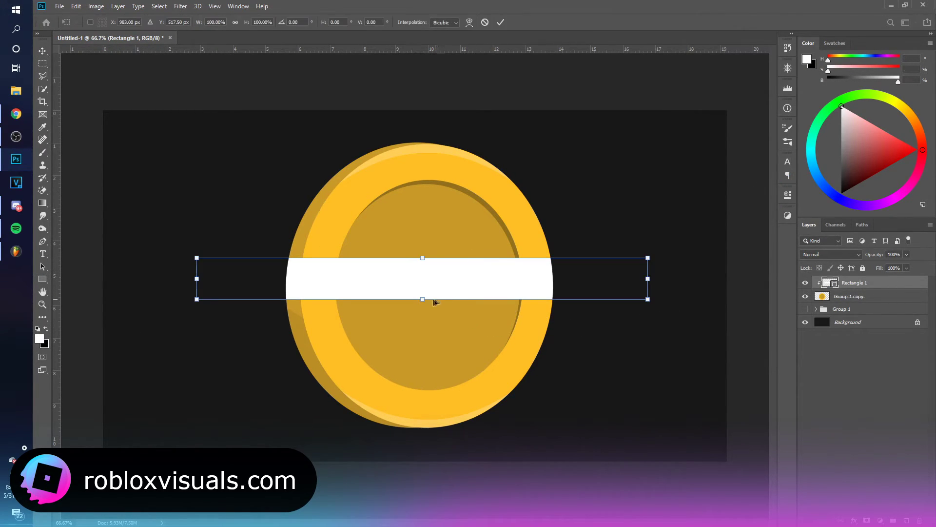
{"action": "mouse_move", "coordinate": [571, 316]}
{"action": "left_mouse_down"}
{"action": "mouse_move", "coordinate": [569, 300]}
{"action": "mouse_move", "coordinate": [650, 149]}
{"action": "left_mouse_up"}
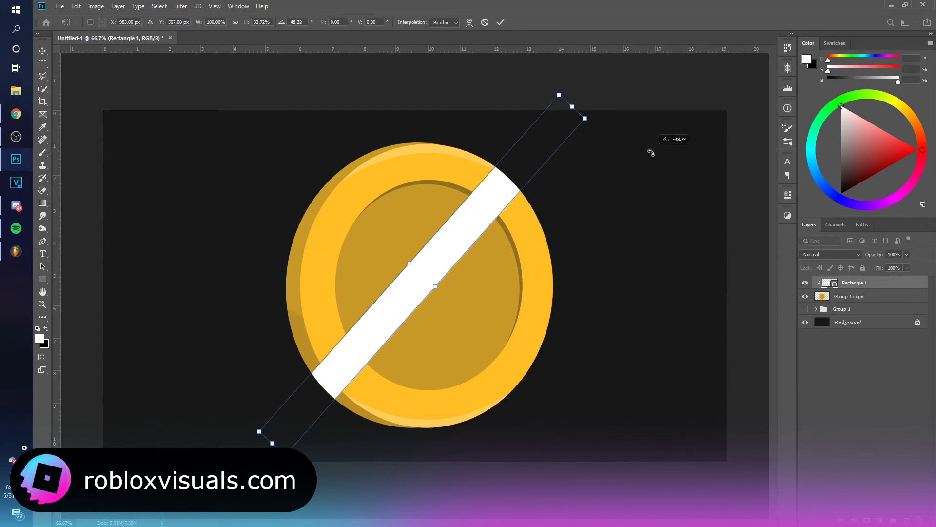
{"action": "key", "text": "Return"}
{"action": "mouse_move", "coordinate": [509, 208]}
{"action": "left_mouse_down", "text": "alt"}
{"action": "mouse_move", "coordinate": [571, 257]}
{"action": "mouse_move", "coordinate": [507, 236]}
{"action": "mouse_move", "coordinate": [518, 203]}
{"action": "mouse_move", "coordinate": [495, 177]}
{"action": "mouse_move", "coordinate": [402, 156]}
{"action": "left_mouse_up", "text": "alt"}
{"action": "key", "text": "ctrl+z"}
Merge the stripe layers, reposition them over the coin and set a soft light-blend mode
{"action": "left_click", "coordinate": [855, 324], "text": "shift"}
{"action": "key", "text": "ctrl+e"}
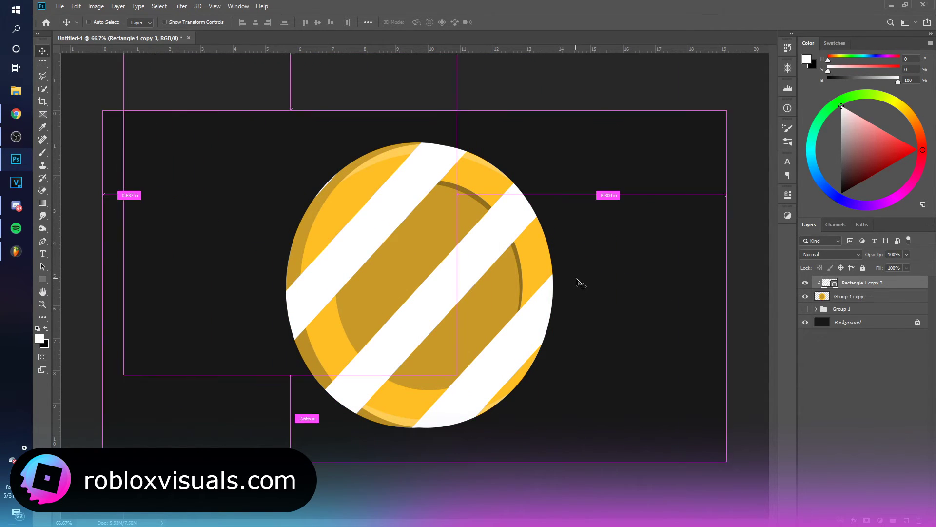
{"action": "left_click_drag", "start_coordinate": [574, 281], "coordinate": [590, 288]}
{"action": "left_click", "coordinate": [831, 254]}
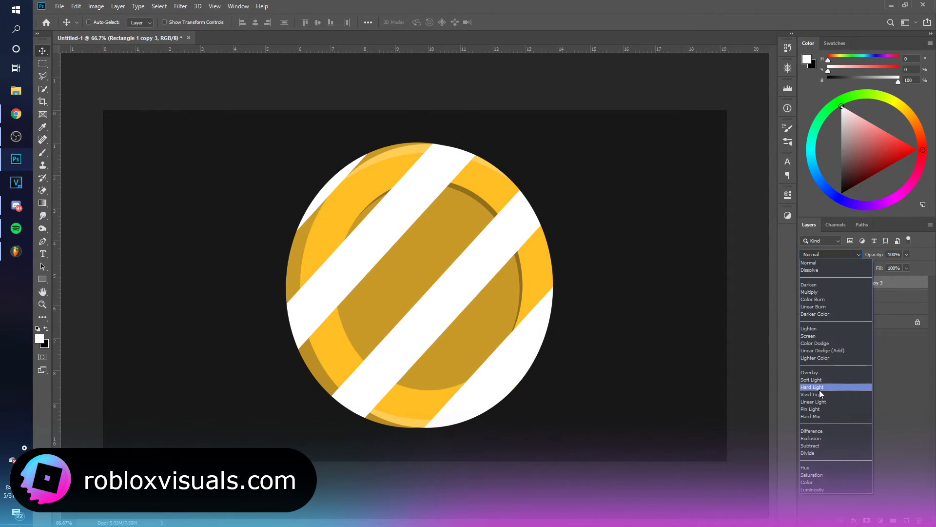
{"action": "left_click", "coordinate": [827, 369]}
{"action": "key", "text": "ctrl+t"}
{"action": "left_click_drag", "start_coordinate": [579, 439], "coordinate": [554, 427]}
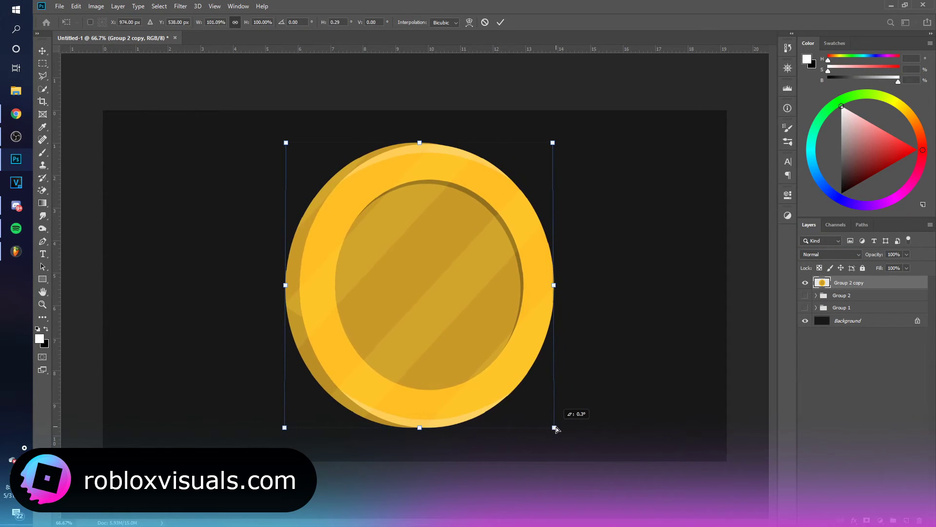
Skew and tilt the coin slightly with Free Transform, commit, and hide the earlier coin copy
{"action": "left_click_drag", "start_coordinate": [287, 144], "coordinate": [287, 133]}
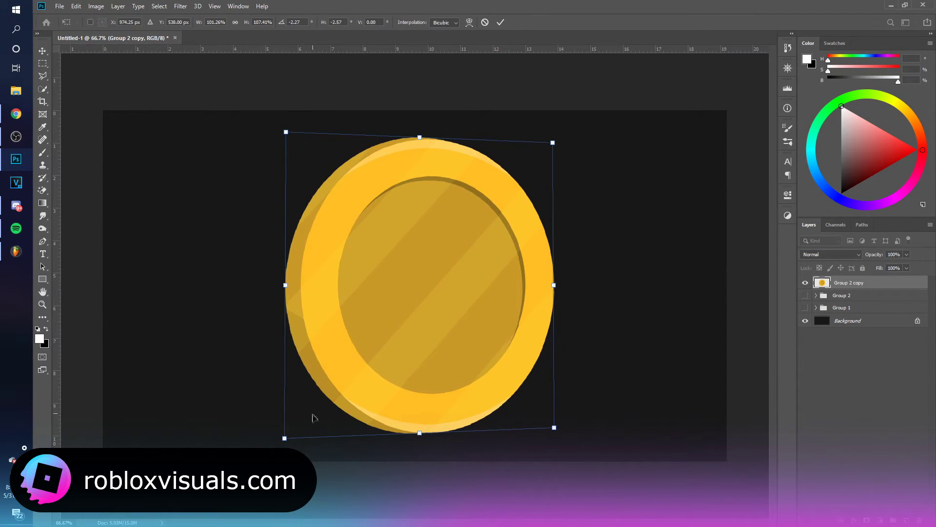
{"action": "left_click_drag", "start_coordinate": [286, 439], "coordinate": [280, 432]}
{"action": "key", "text": "Return"}
{"action": "left_click_drag", "start_coordinate": [508, 345], "coordinate": [527, 339]}
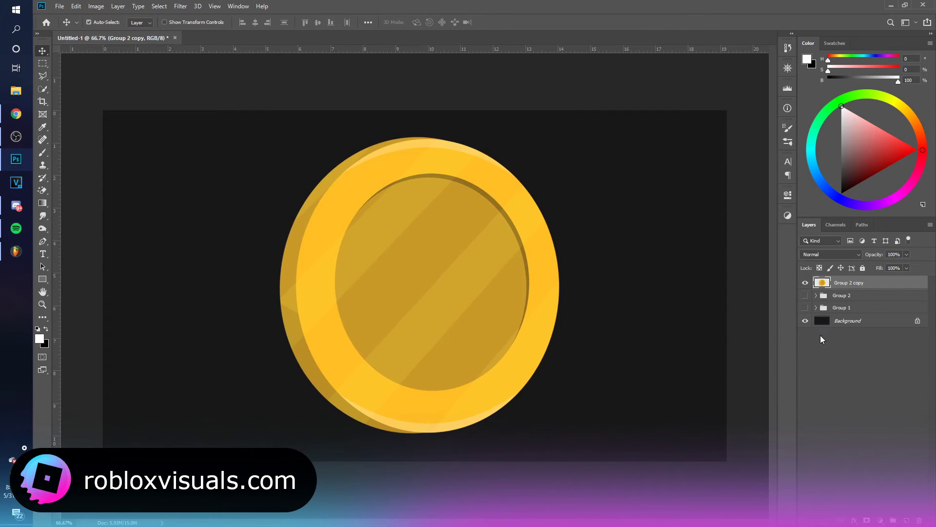
{"action": "left_click", "coordinate": [806, 297]}
Shrink the coin with Free Transform, then undo to return it to full size
{"action": "key", "text": "ctrl+t"}
{"action": "mouse_move", "coordinate": [556, 139]}
{"action": "left_mouse_down"}
{"action": "mouse_move", "coordinate": [457, 260]}
{"action": "mouse_move", "coordinate": [523, 318]}
{"action": "left_mouse_up"}
{"action": "key", "text": "Return"}
{"action": "key", "text": "ctrl+z"}
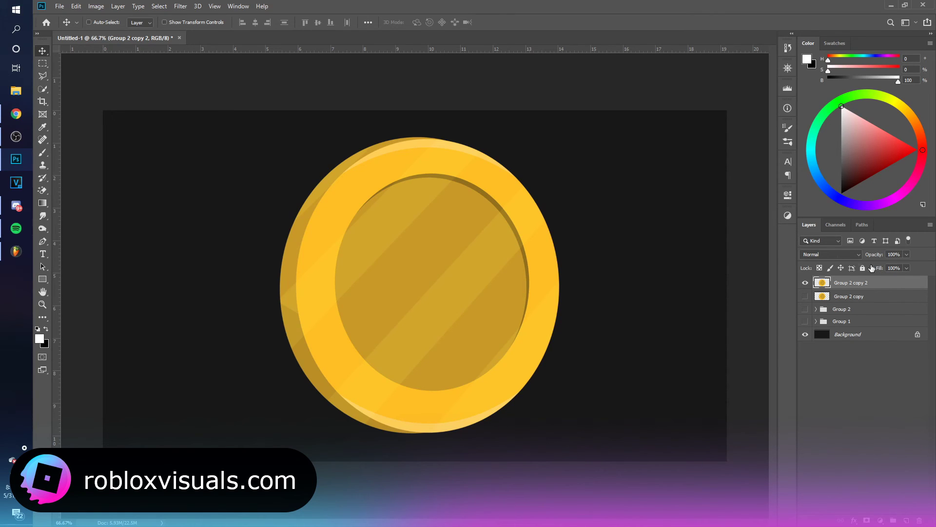
Apply a white (#ffffff) Stroke layer style of a few px around the merged coin
{"action": "left_click", "coordinate": [553, 362]}
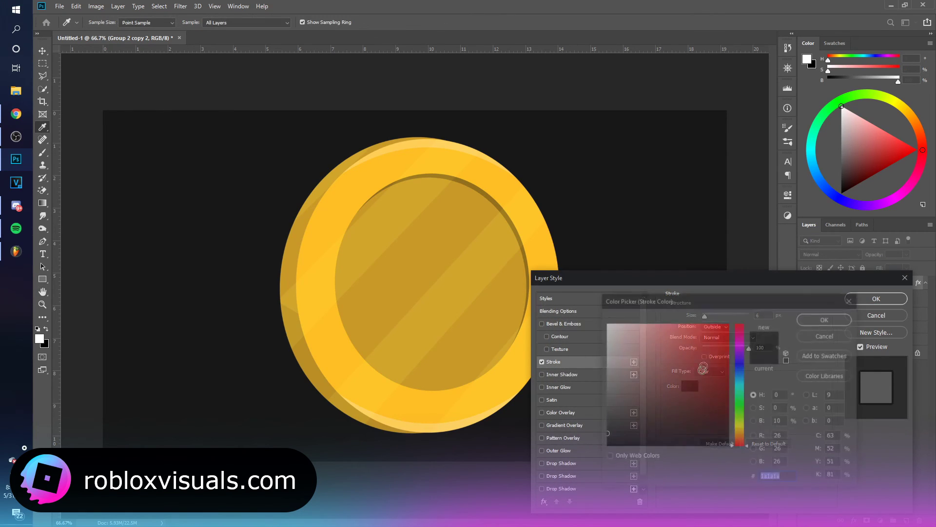
{"action": "type", "text": "ffffff"}
{"action": "left_click", "coordinate": [824, 320]}
{"action": "left_click_drag", "start_coordinate": [704, 315], "coordinate": [704, 315]}
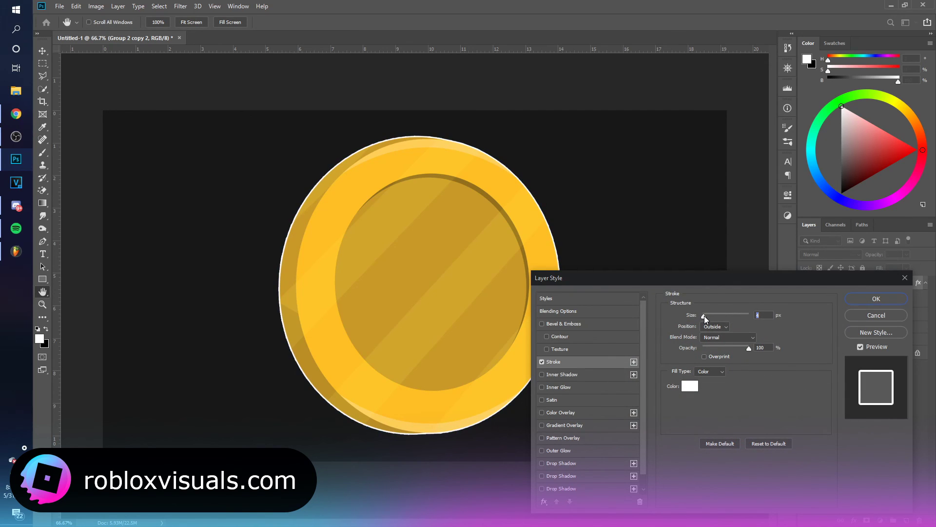
{"action": "left_click", "coordinate": [876, 299]}
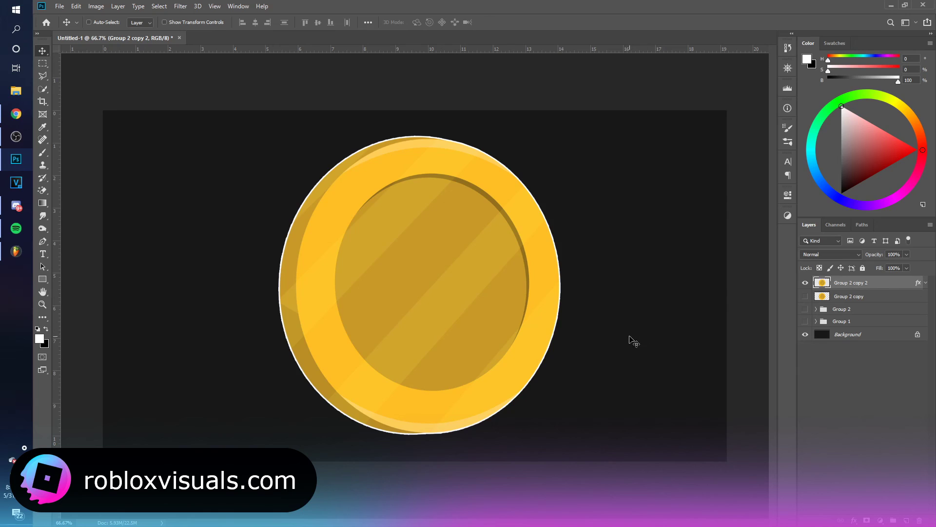